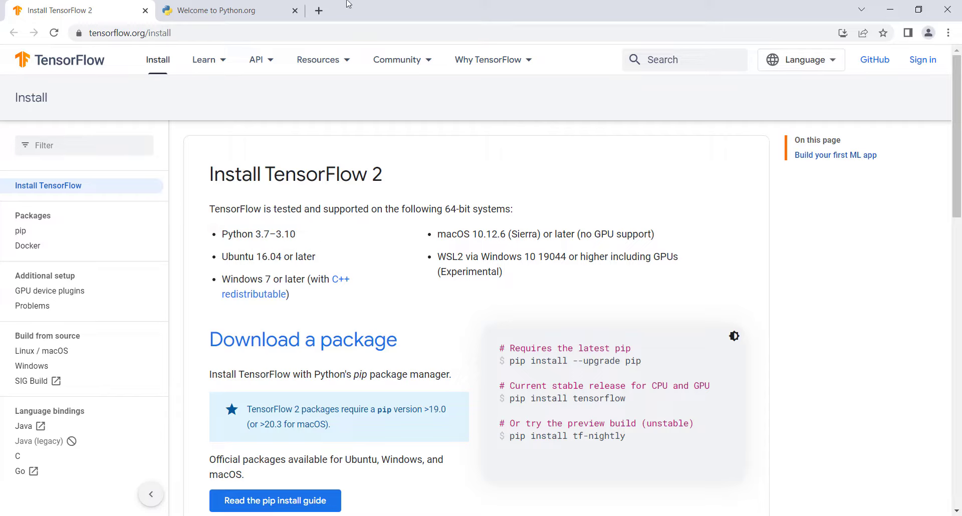
# Open Python.org's Downloads page and scroll to the specific-release list that includes Python 3.10.8
pyautogui.click(253, 10)
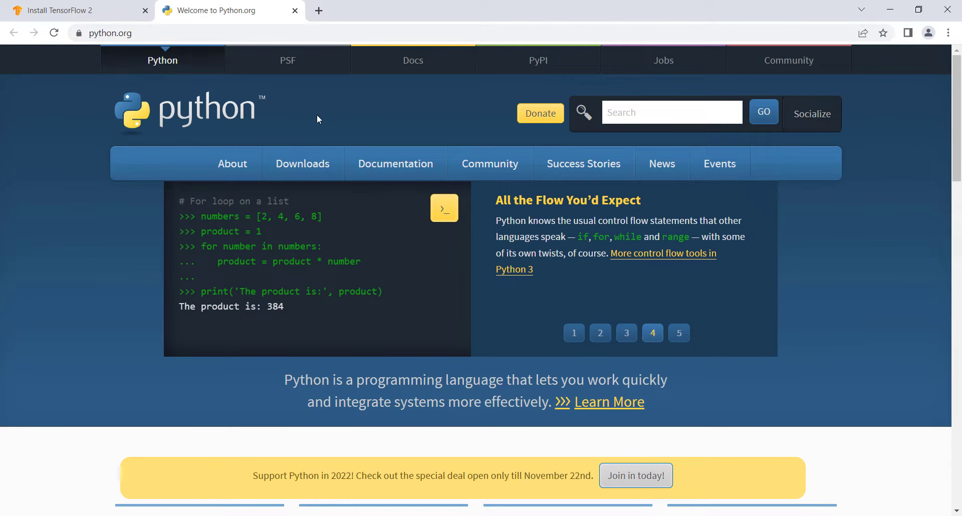
pyautogui.click(309, 169)
pyautogui.scroll(-8, 82, 220)
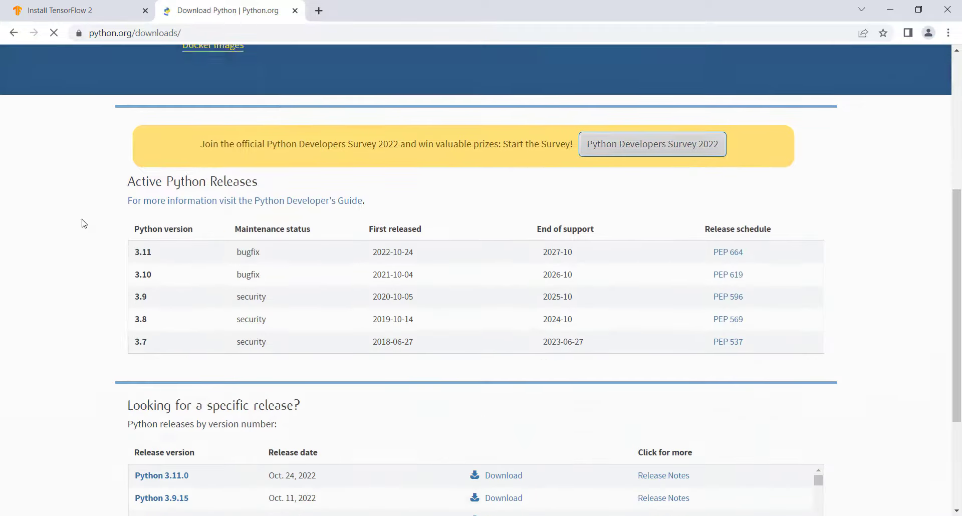
pyautogui.scroll(-1, 83, 249)
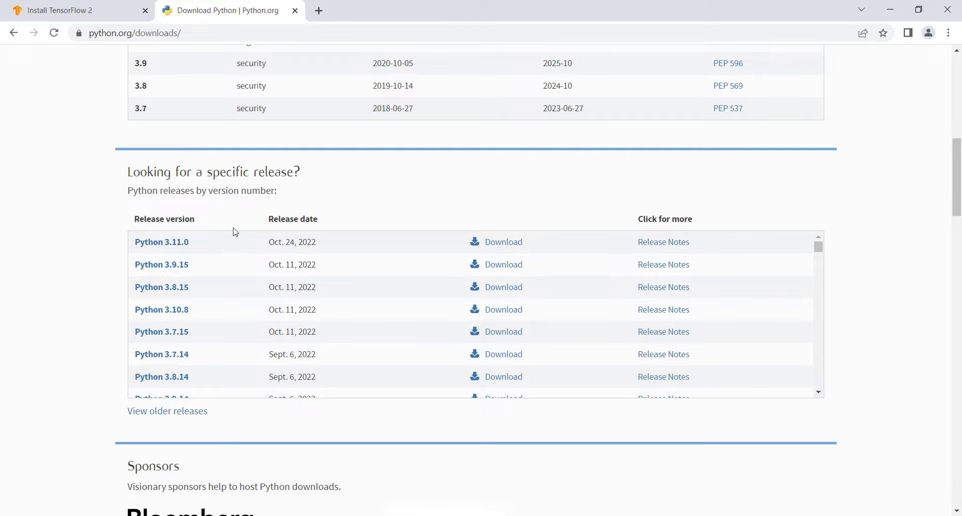
pyautogui.hotkey('ctrl', 'Tab')
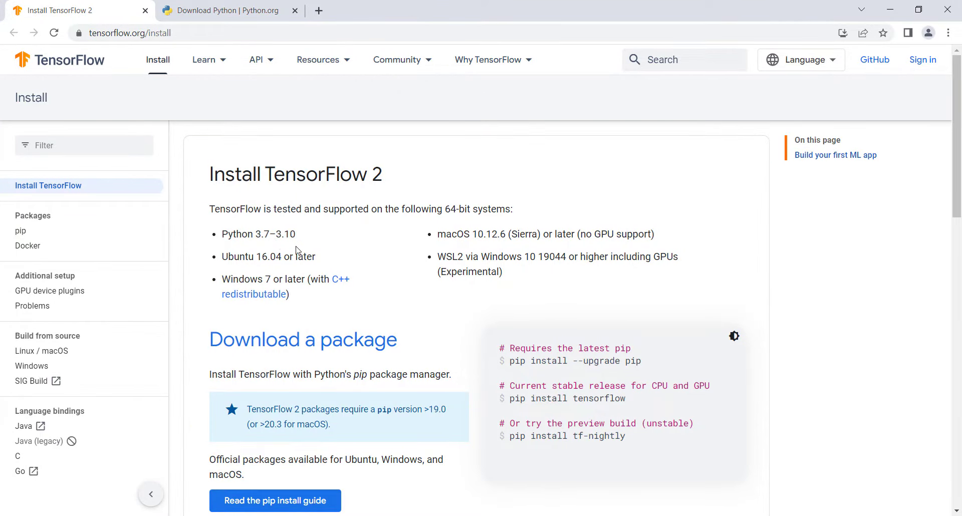
pyautogui.click(245, 11)
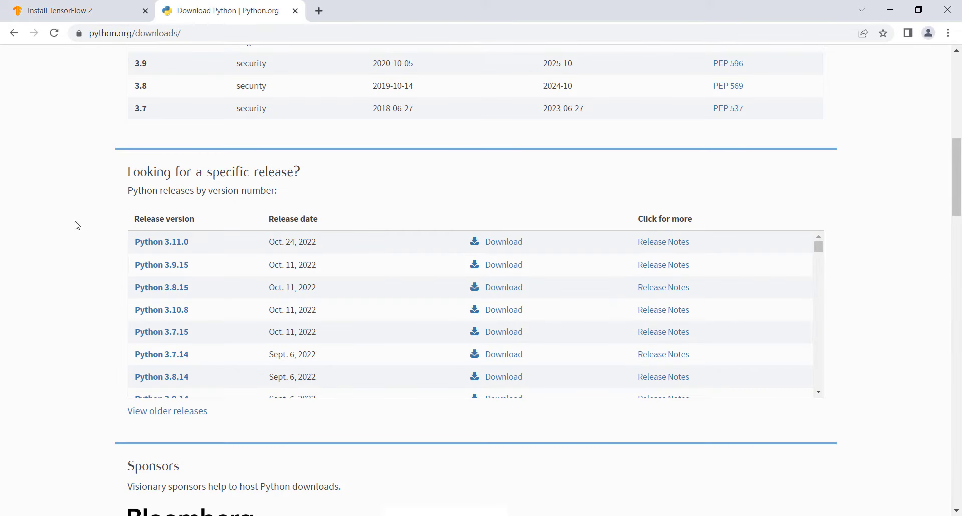
# Open the Python 3.10.8 release page and download its Windows installer (64-bit)
pyautogui.click(175, 314)
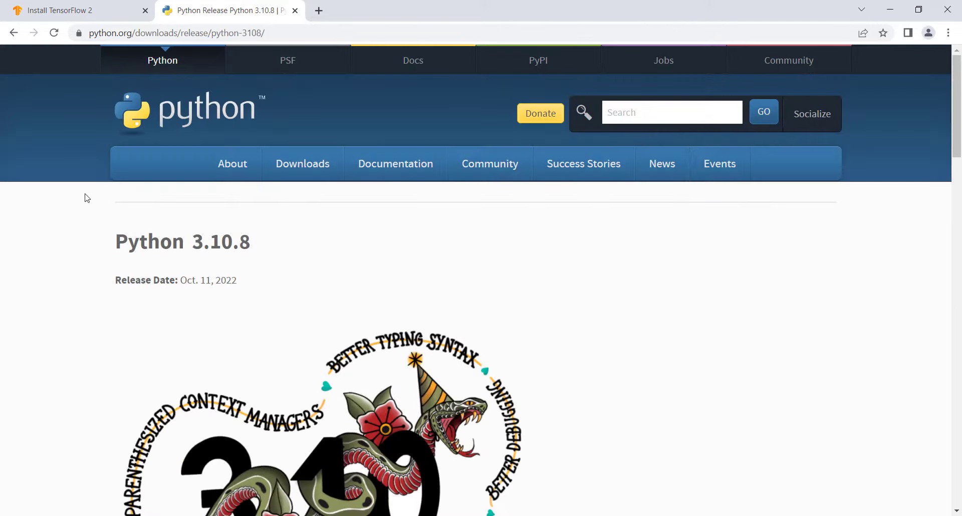
pyautogui.scroll(-20, 84, 201)
pyautogui.scroll(-5, 77, 205)
pyautogui.scroll(2, 75, 204)
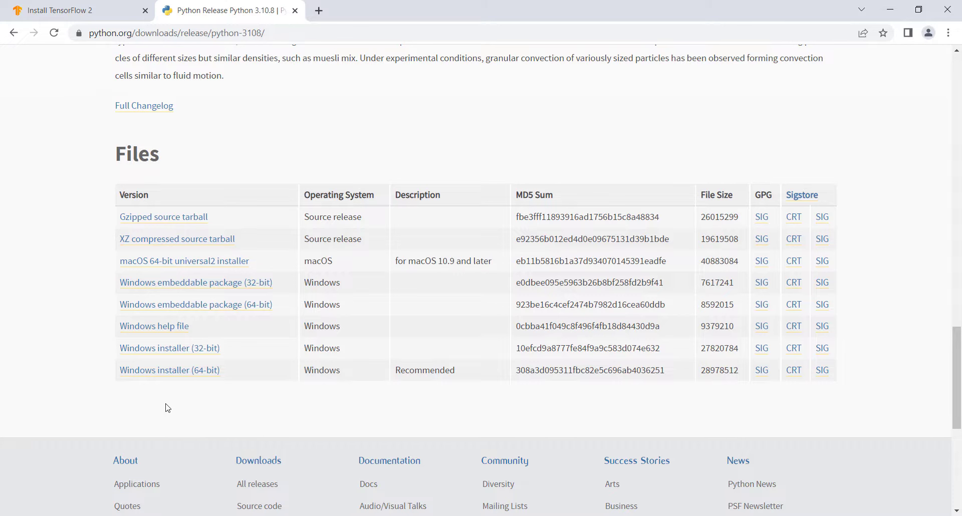
pyautogui.click(173, 375)
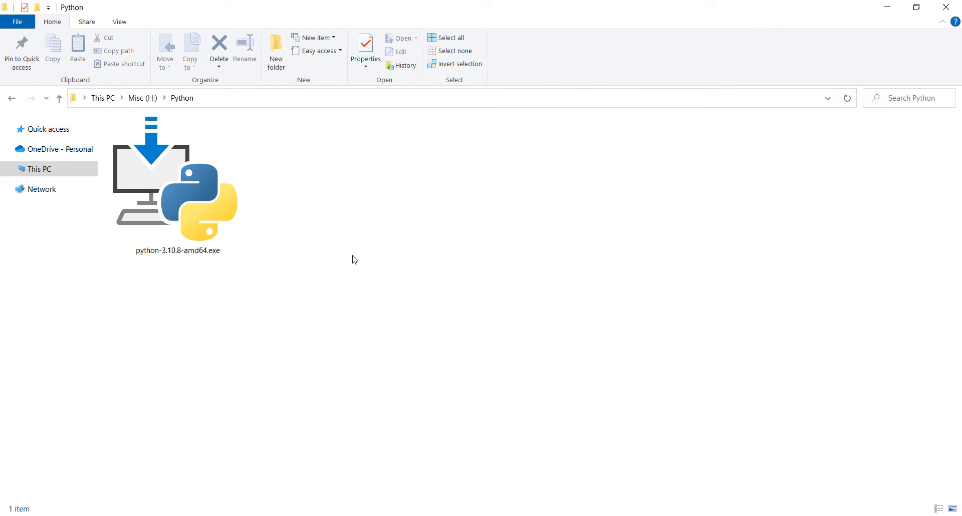
# Run python-3.10.8-amd64.exe as administrator from File Explorer
pyautogui.click(199, 196)
pyautogui.rightClick(199, 196)
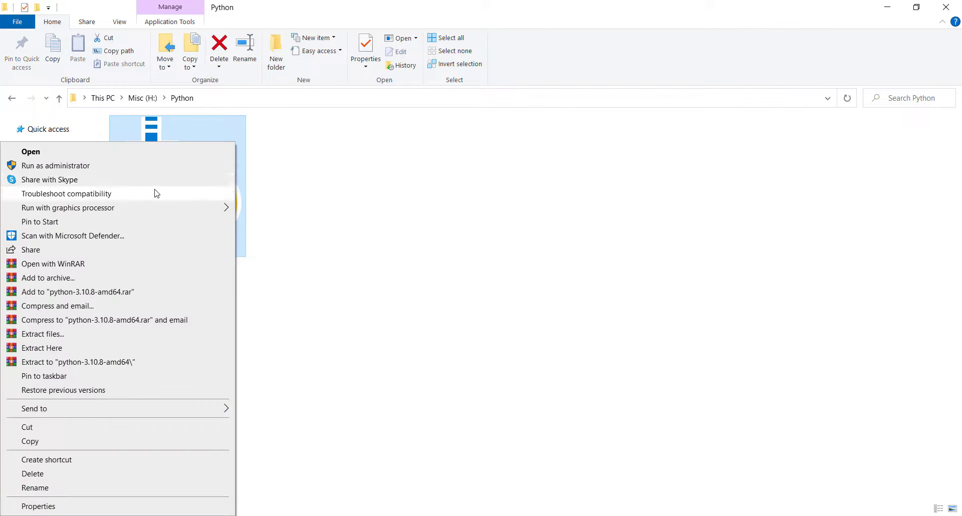
pyautogui.click(88, 165)
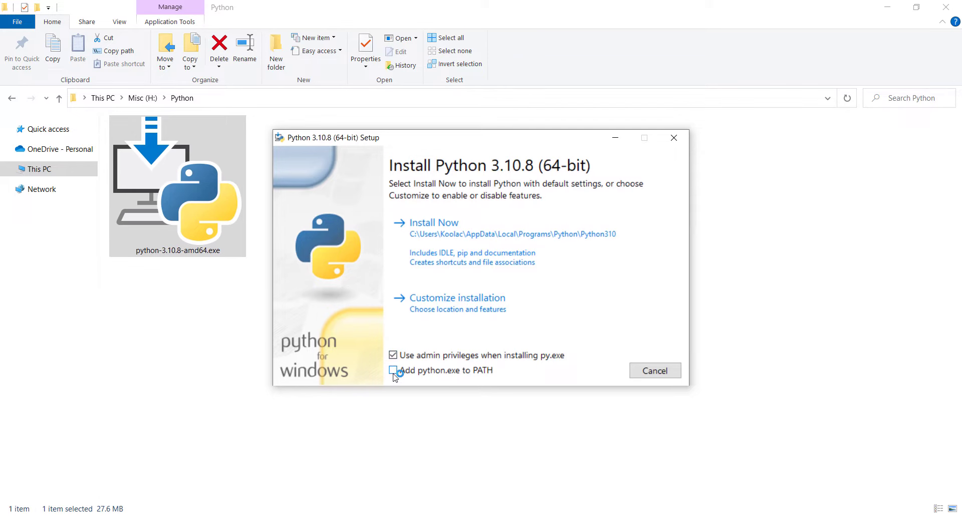
# Enable 'Add python.exe to PATH' and continue a customized installation with the default optional features
pyautogui.click(393, 370)
pyautogui.click(441, 309)
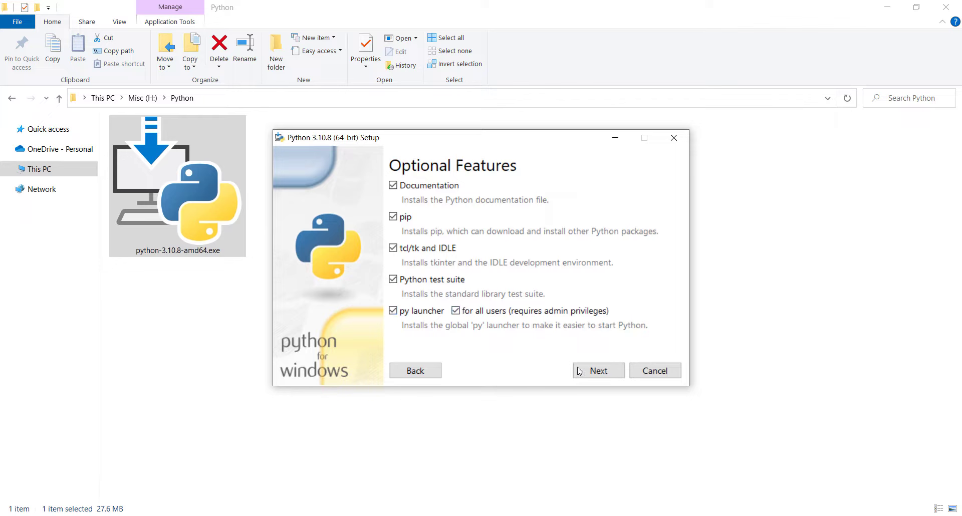
pyautogui.click(593, 371)
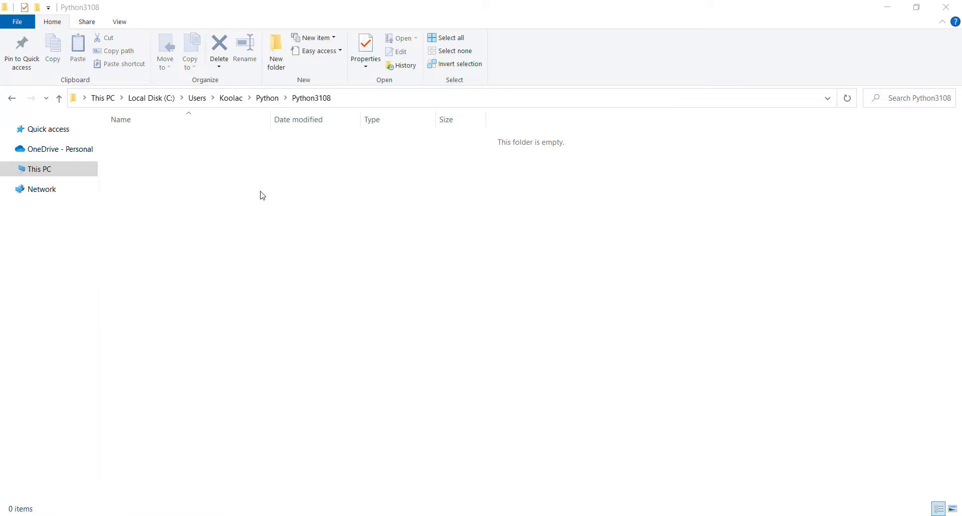
# Copy the Python3108 folder path and paste it in as the custom install location
pyautogui.click(341, 98)
pyautogui.rightClick(168, 100)
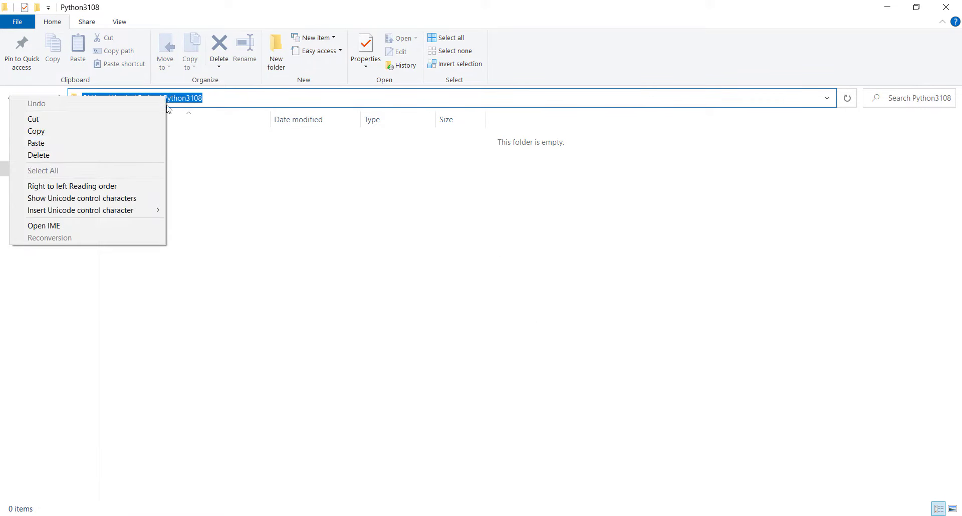
pyautogui.click(120, 132)
pyautogui.click(268, 296)
pyautogui.click(359, 508)
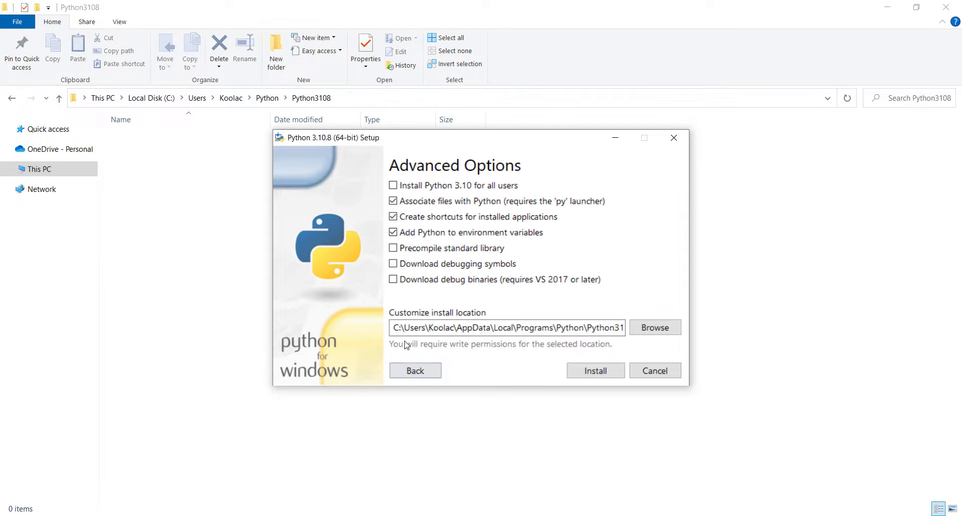
pyautogui.click(405, 328)
pyautogui.hotkey('ctrl', 'a')
pyautogui.press('BackSpace')
pyautogui.hotkey('ctrl', 'v')
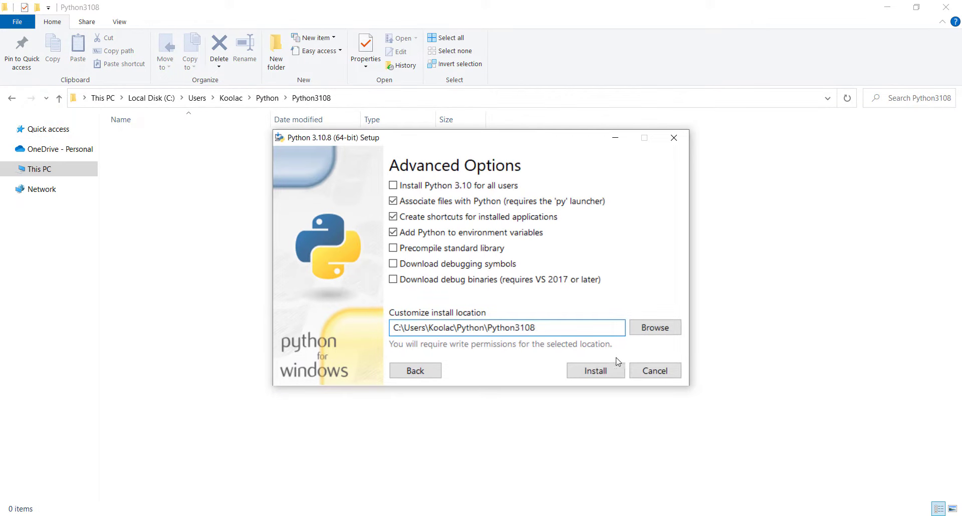
# Install Python 3.10.8 and close setup once it reports success
pyautogui.click(604, 370)
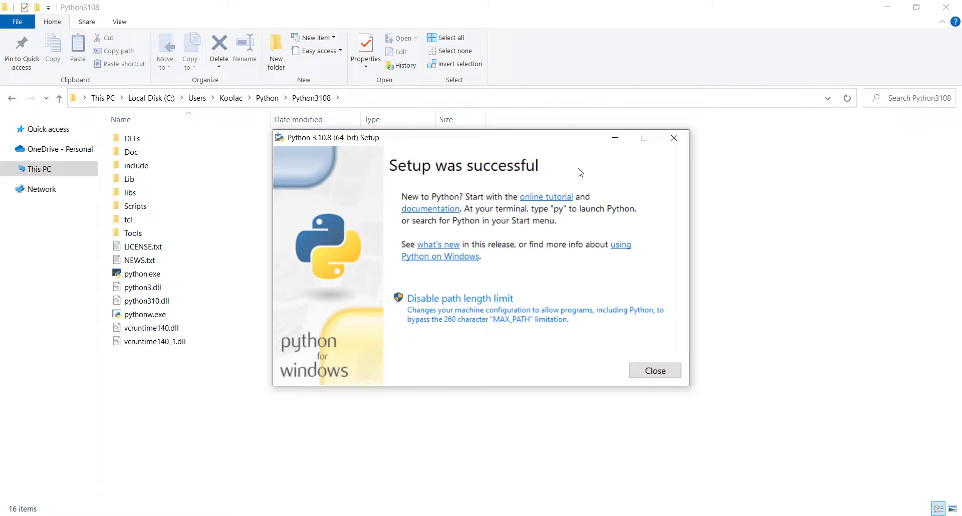
pyautogui.click(651, 370)
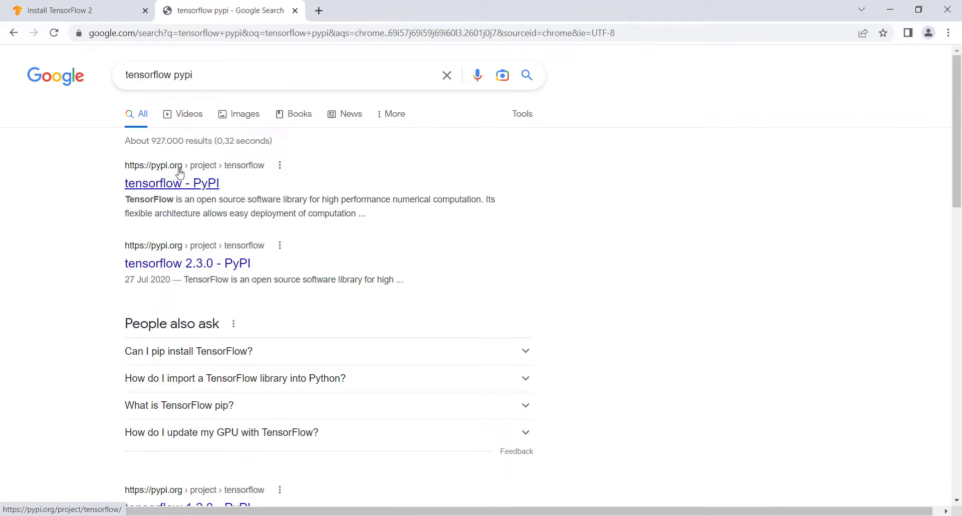
# Open the 'tensorflow - PyPI' search result and scroll to the 2.10.0 release details
pyautogui.click(171, 186)
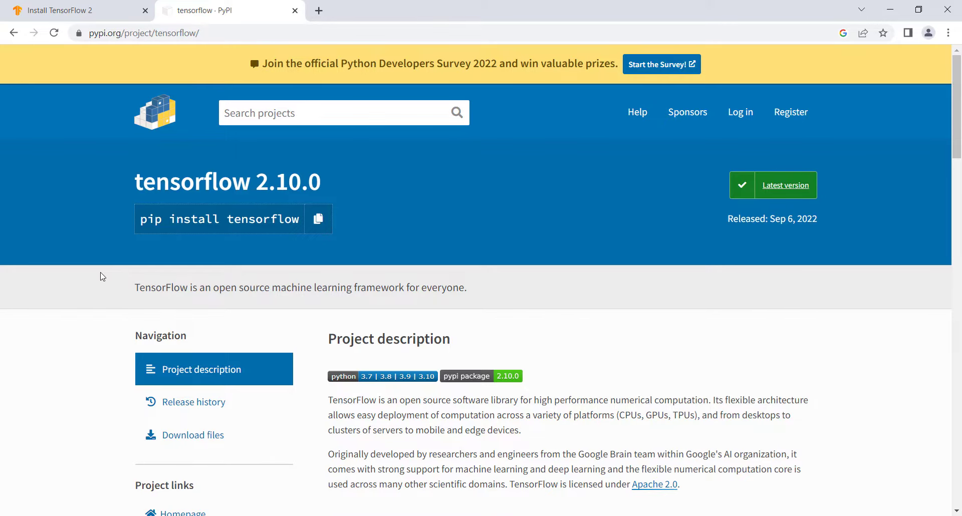
pyautogui.scroll(-2, 102, 277)
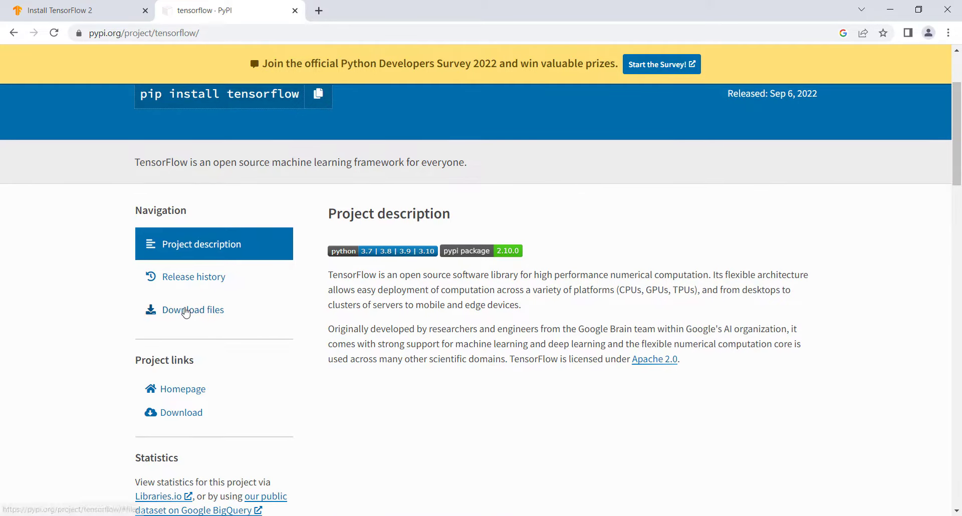
# Download tensorflow-2.10.0-cp310-cp310-win_amd64.whl from Download files into H:\Python
pyautogui.click(186, 311)
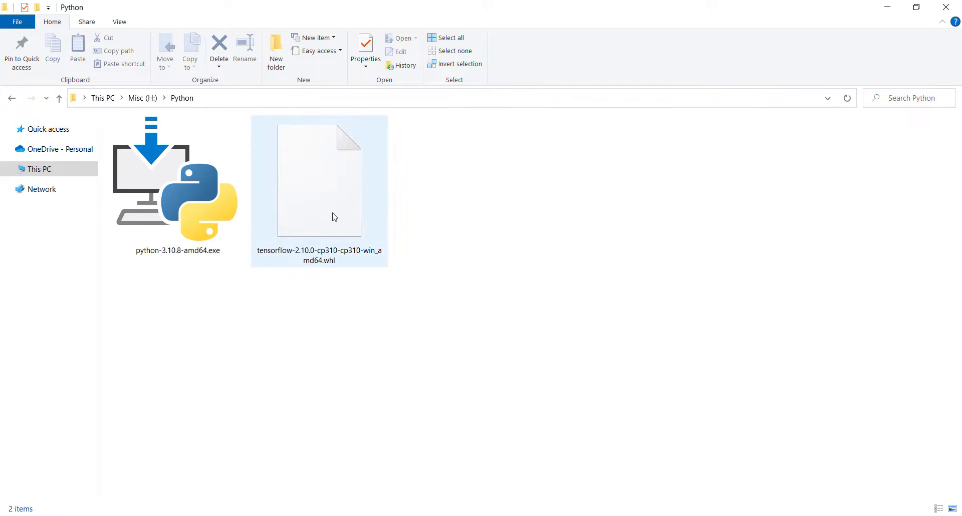
# Copy the H:\Python folder path from File Explorer's address bar
pyautogui.click(341, 263)
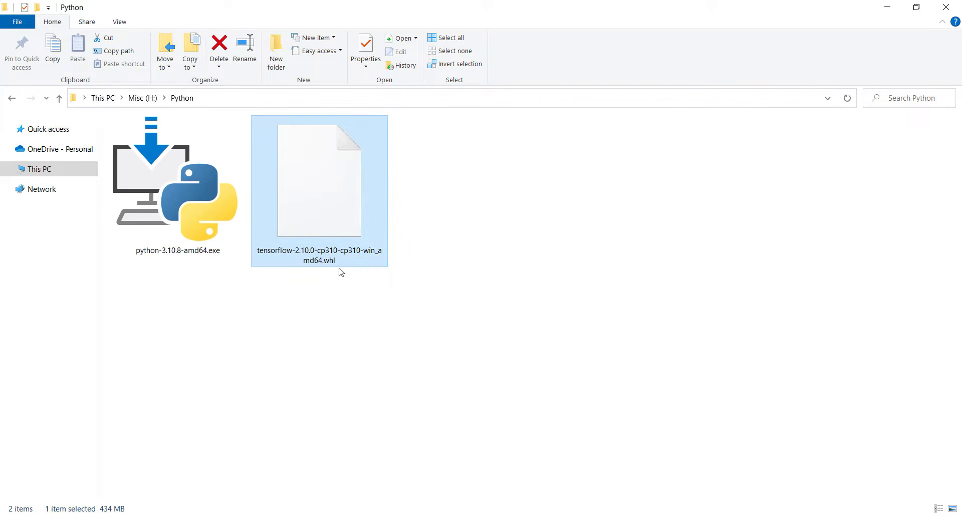
pyautogui.click(468, 293)
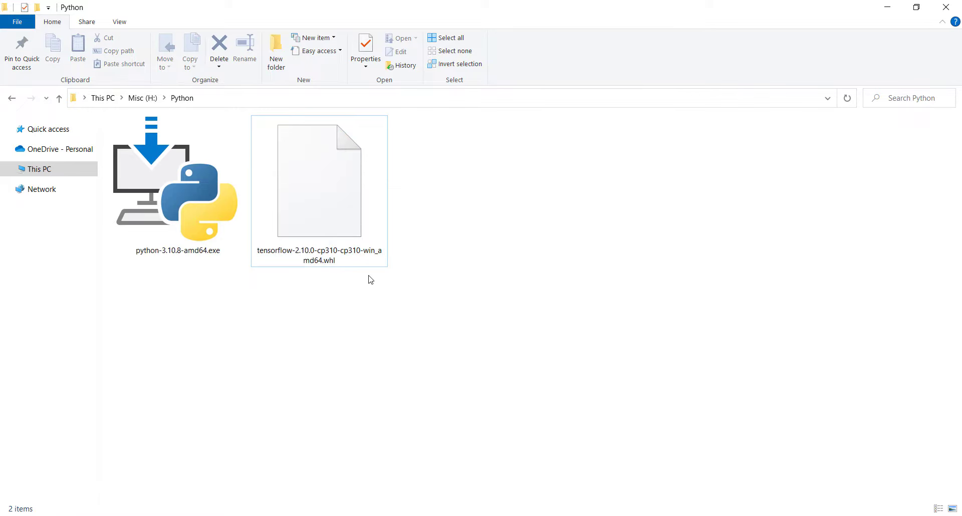
pyautogui.click(288, 104)
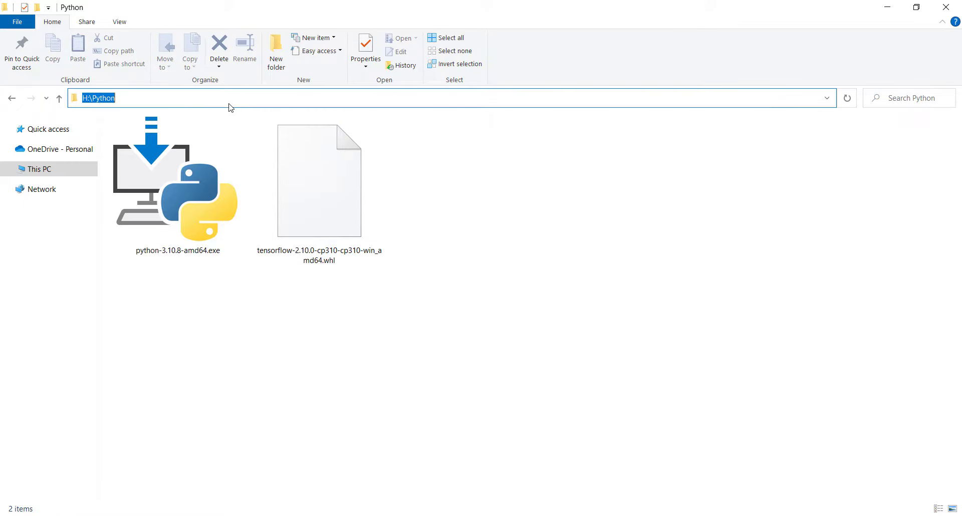
pyautogui.rightClick(101, 100)
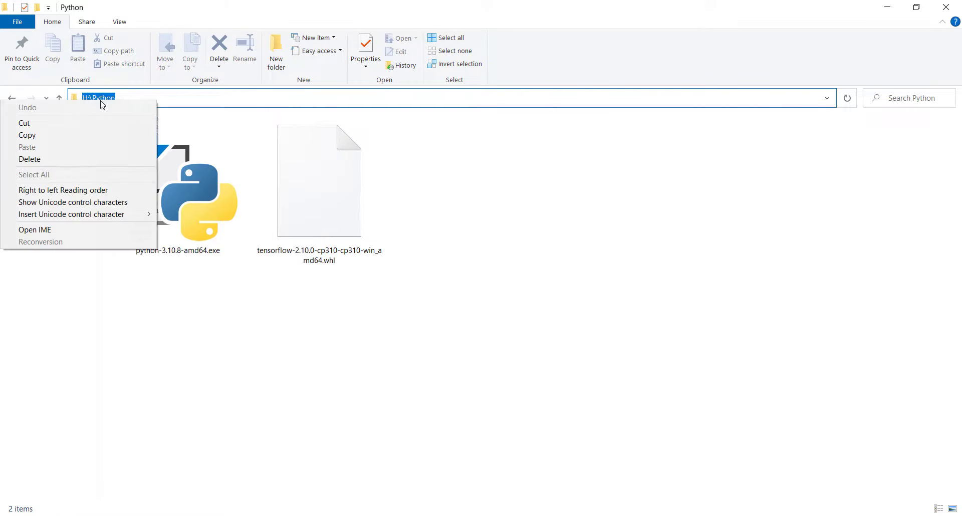
pyautogui.click(88, 131)
pyautogui.click(279, 374)
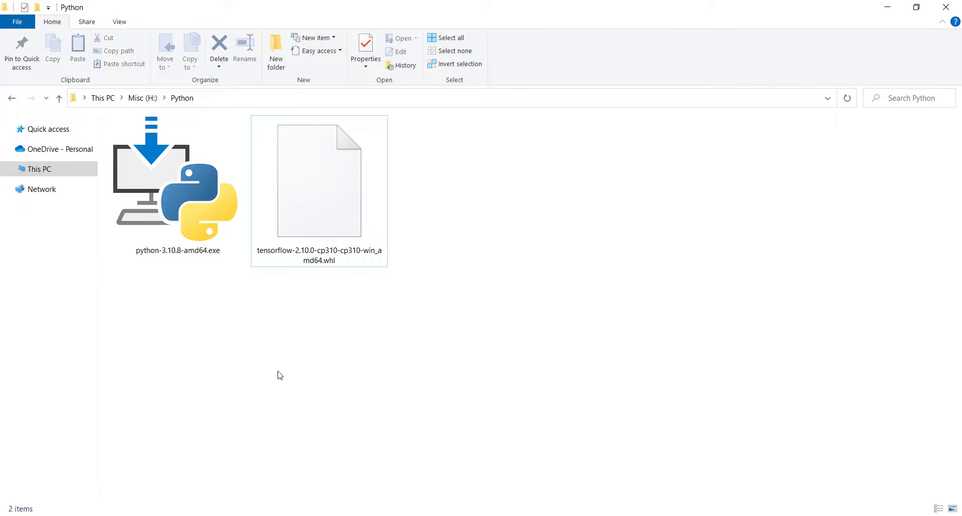
# Launch Command Prompt by running cmd from the Win+R Run dialog
pyautogui.press('super+r')
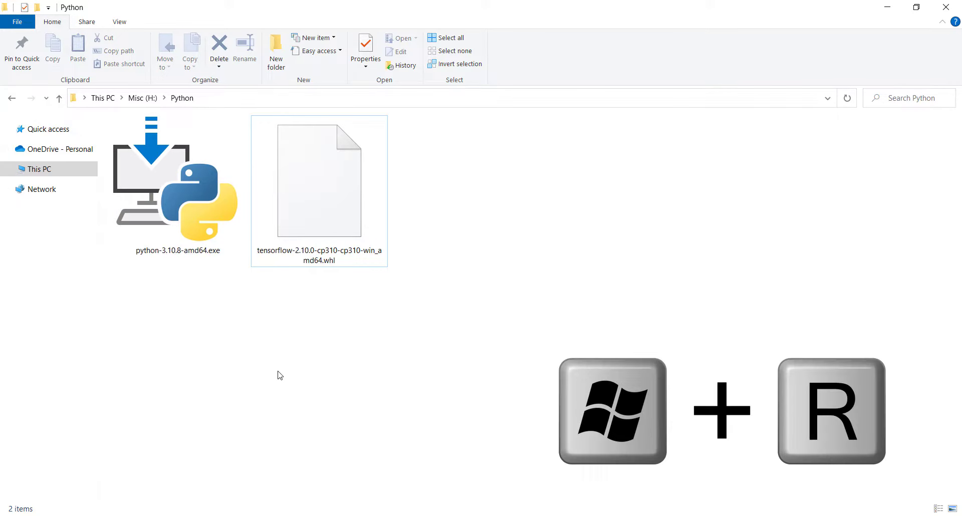
pyautogui.click(86, 448)
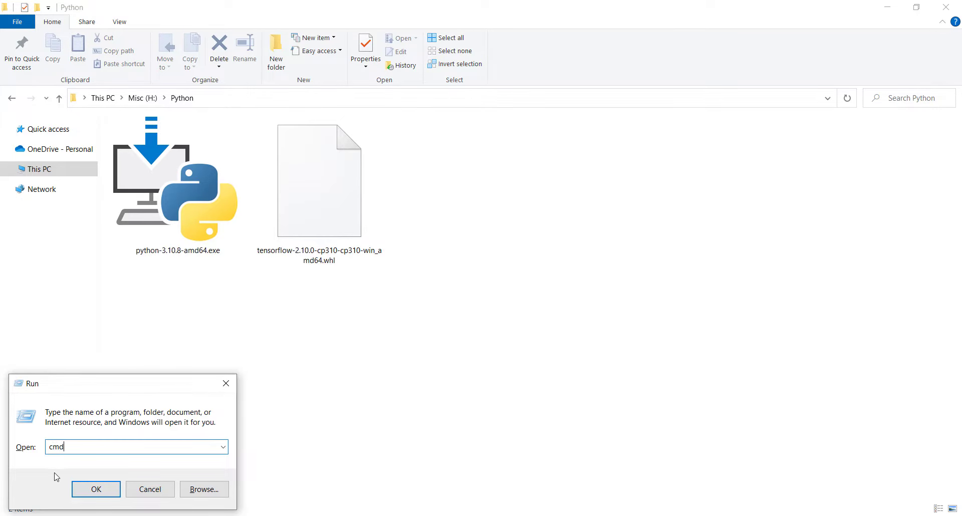
pyautogui.click(99, 494)
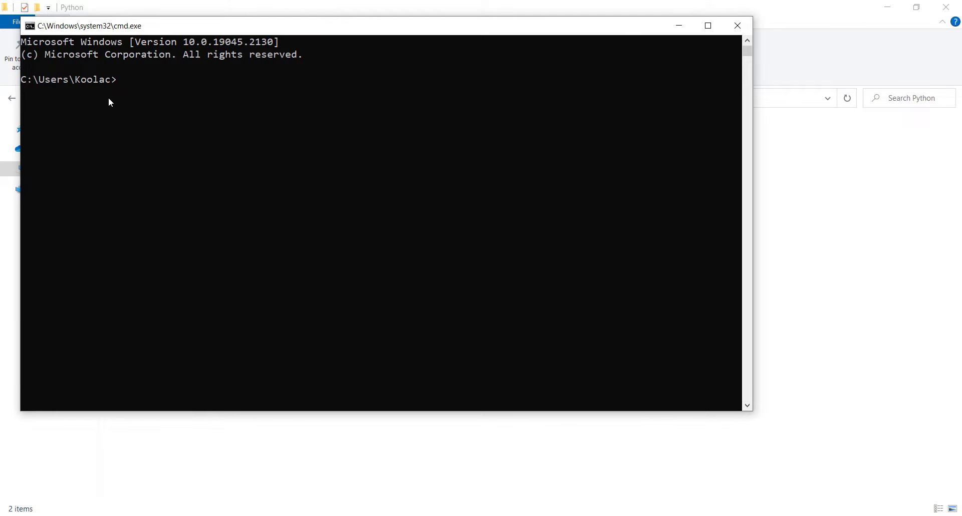
# Move the console to H:\Python with cd and the H: drive switch
pyautogui.keyDown('ctrl'); pyautogui.scroll(2, 206, 149); pyautogui.keyUp('ctrl')
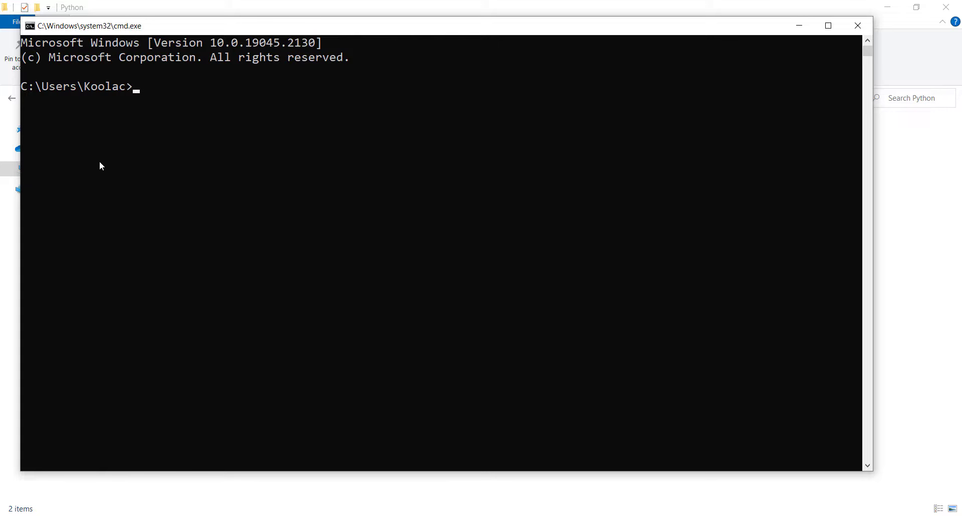
pyautogui.write('cd')
pyautogui.hotkey('ctrl', 'v')
pyautogui.press('Return')
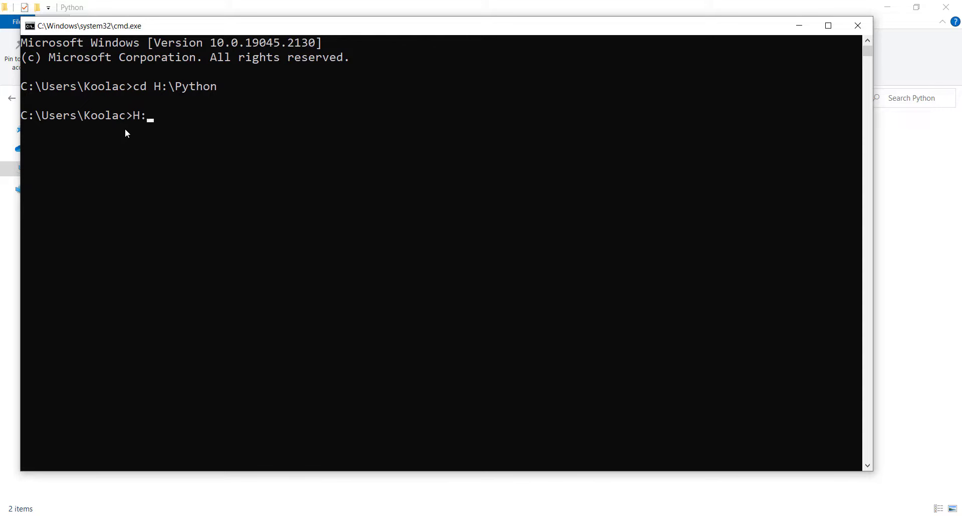
pyautogui.press('Return')
# Run pip install on tensorflow-2.10.0-cp310-cp310-win_amd64.whl, using Tab completion for the file name
pyautogui.write('pip')
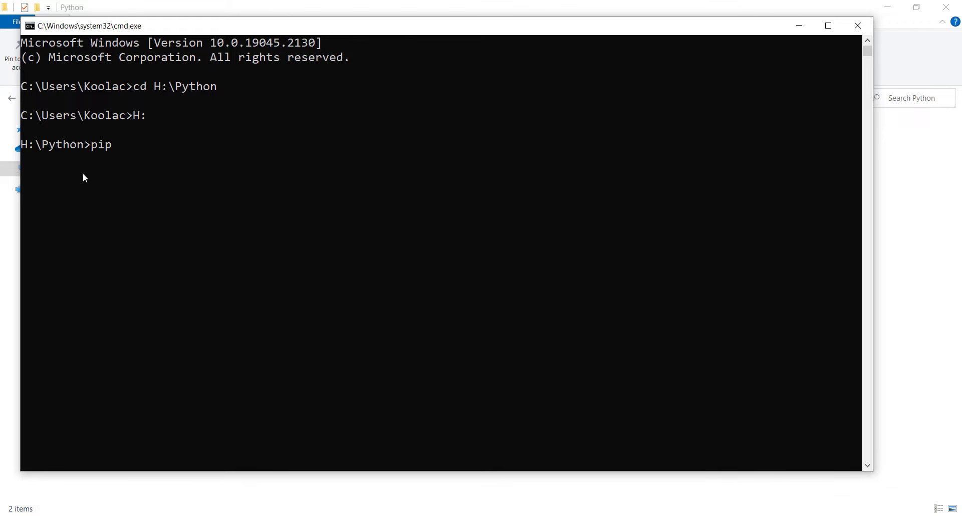
pyautogui.write(' install')
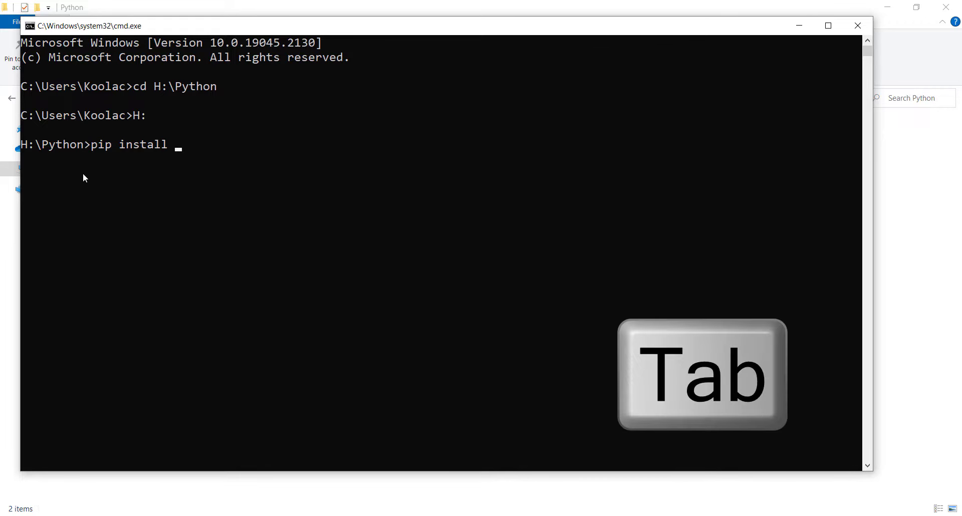
pyautogui.press('Tab')
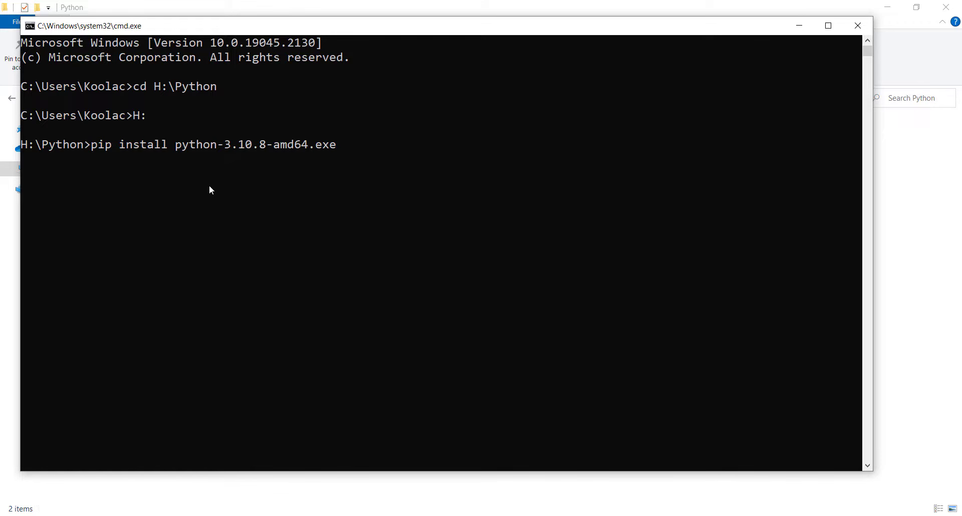
pyautogui.press('Tab')
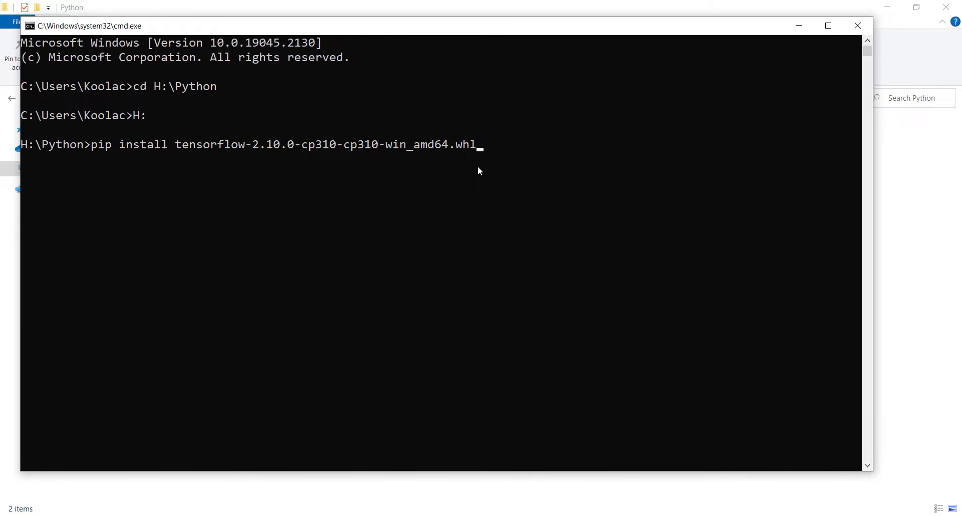
pyautogui.press('Return')
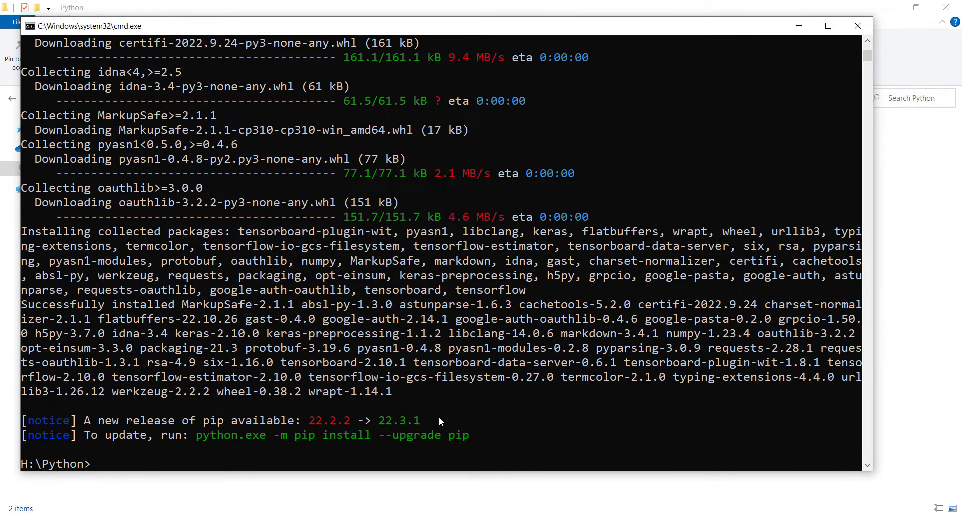
# Close the console and launch IDLE (Python 3.10 64-bit) from Windows Search
pyautogui.click(858, 25)
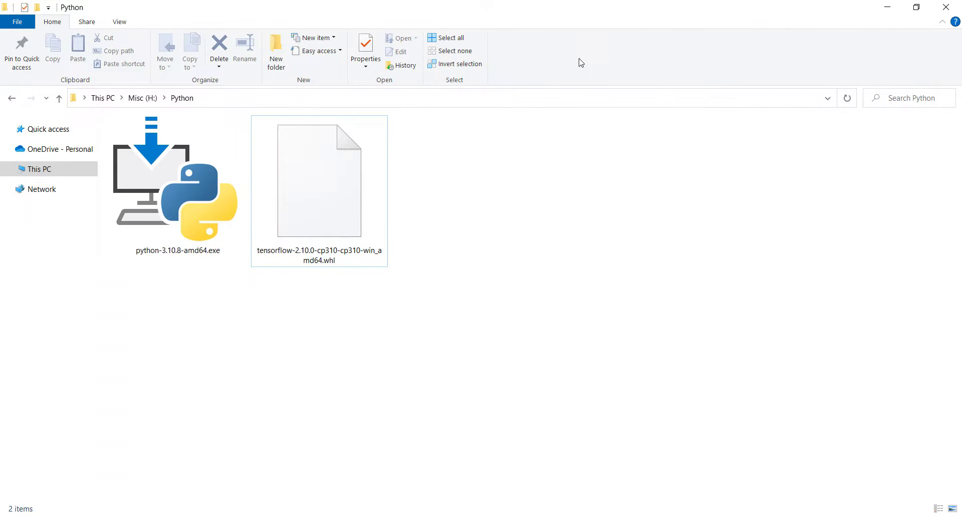
pyautogui.press('super')
pyautogui.write('idle')
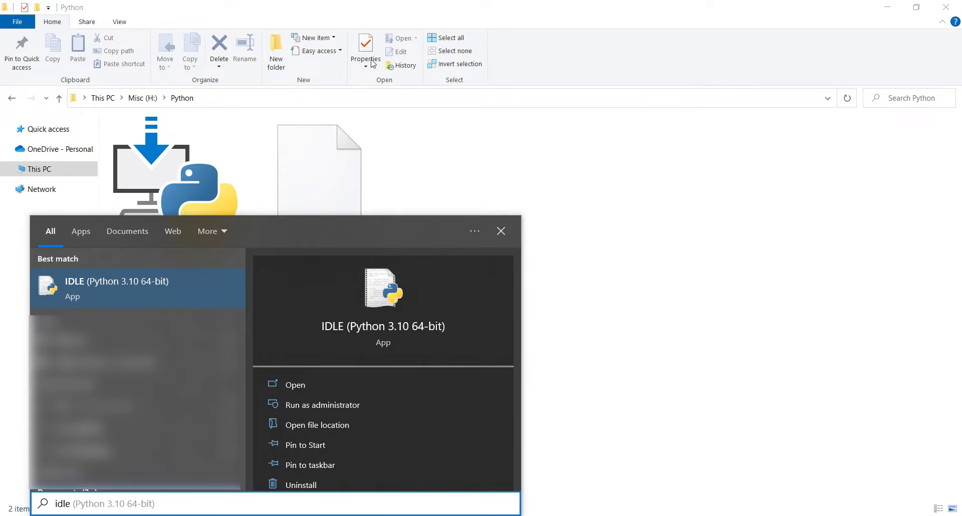
pyautogui.click(85, 291)
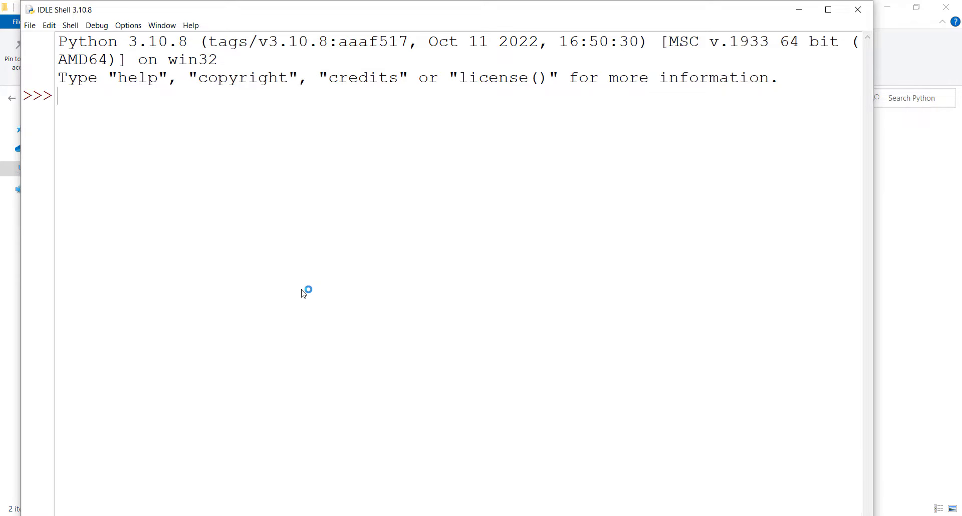
# Run 'import tensorflow as tf' and print tf.__version__, which shows 2.10.0
pyautogui.write('import tens')
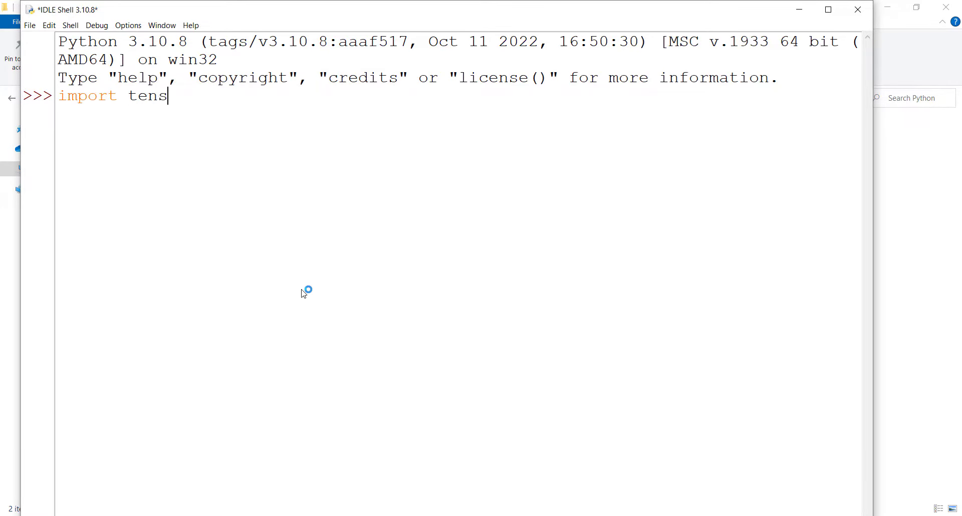
pyautogui.write('orflow as tf')
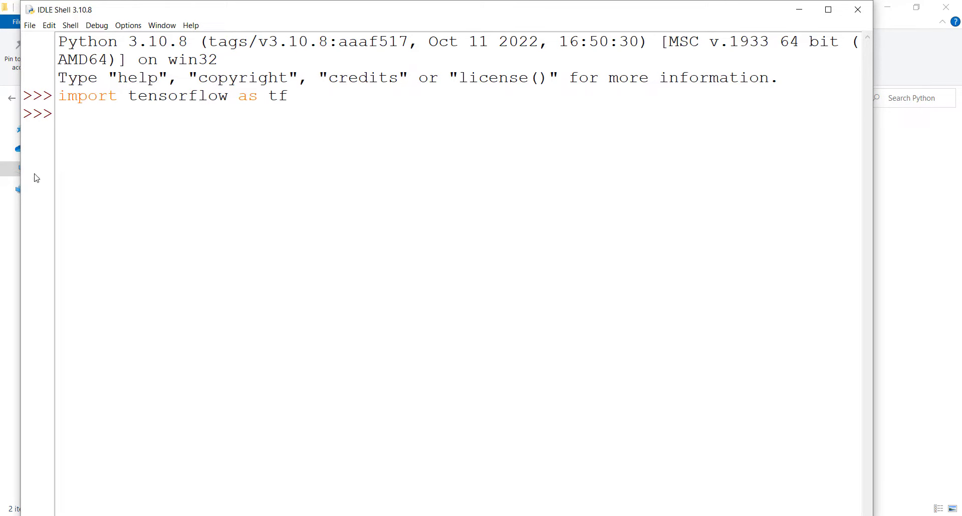
pyautogui.write('print')
pyautogui.write('(tf.)')
pyautogui.press('Left')
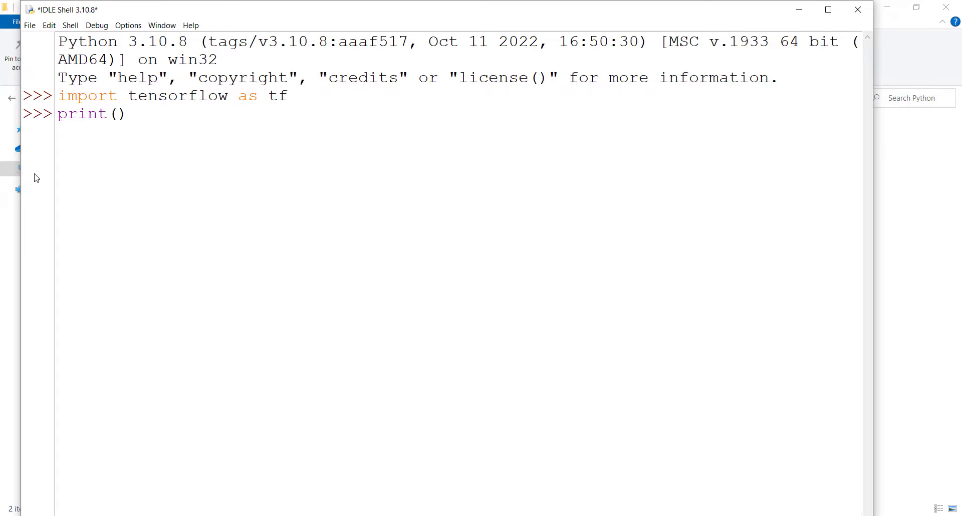
pyautogui.write('tf.__version__')
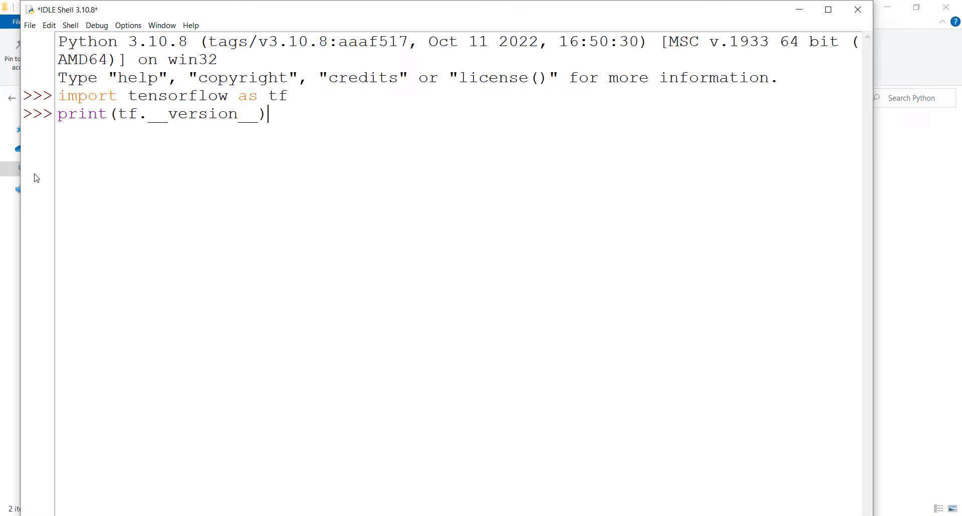
pyautogui.press('Return')
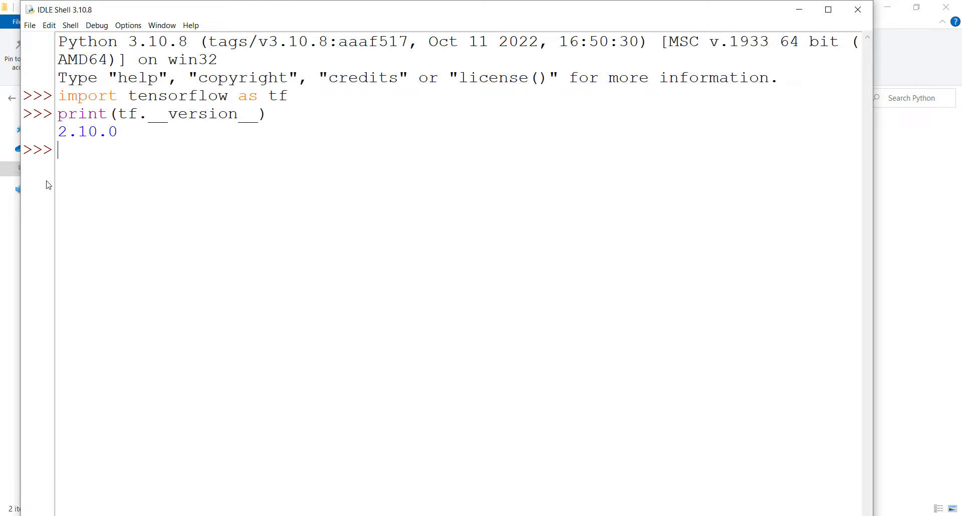
# Run 'import keras' and print keras.__version__, confirming version 2.10.0
pyautogui.write('impor')
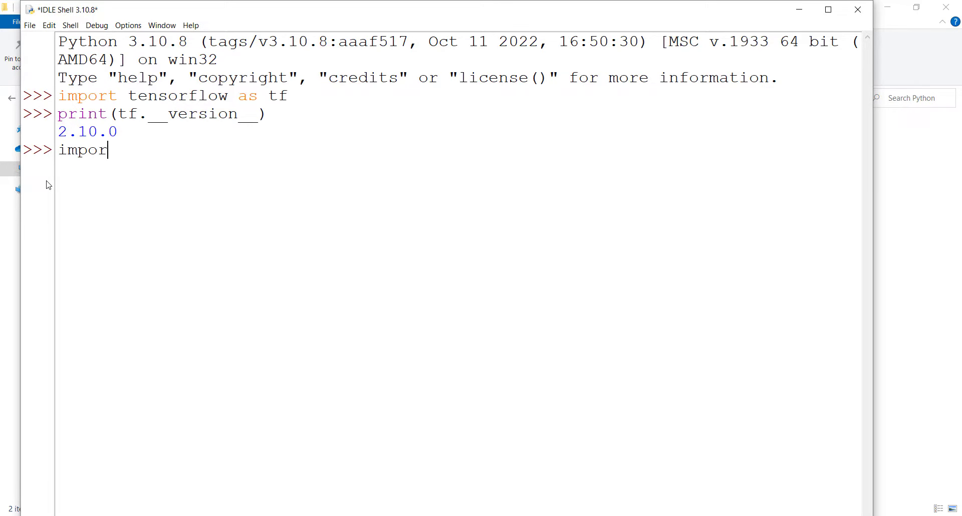
pyautogui.write('t keras')
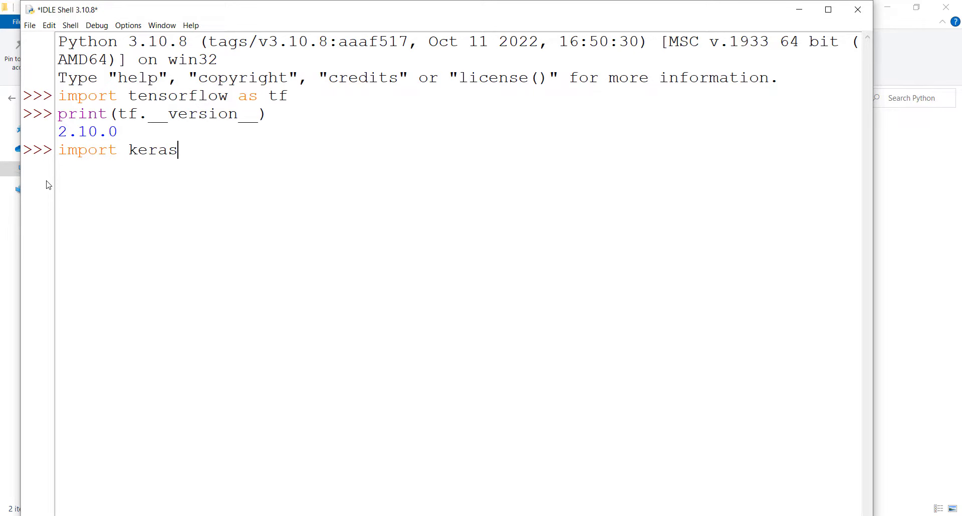
pyautogui.press('Return')
pyautogui.write('print()')
pyautogui.write('keras._')
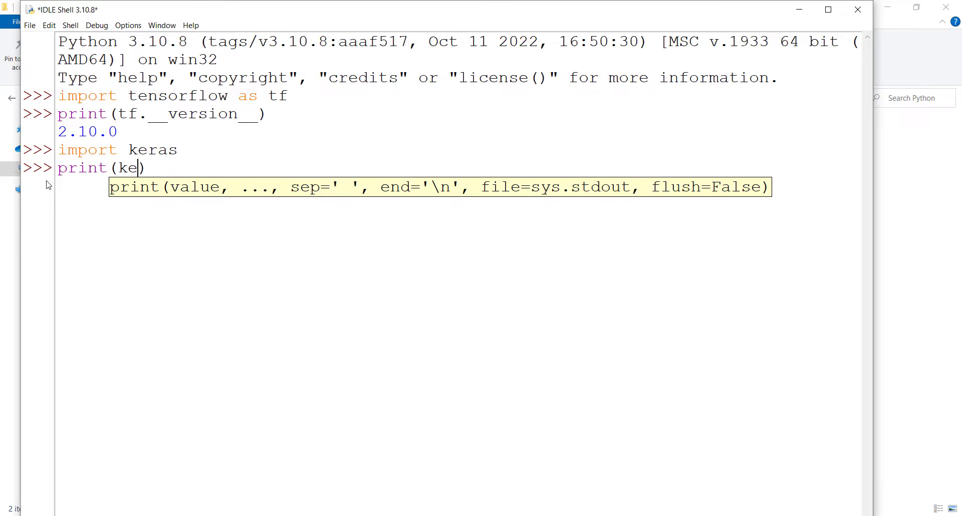
pyautogui.write('_version__')
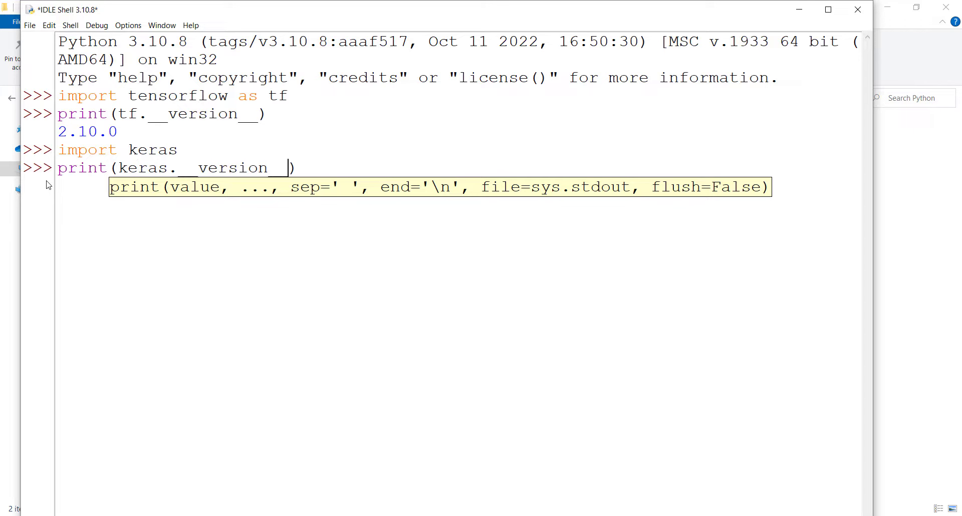
pyautogui.press('Return')
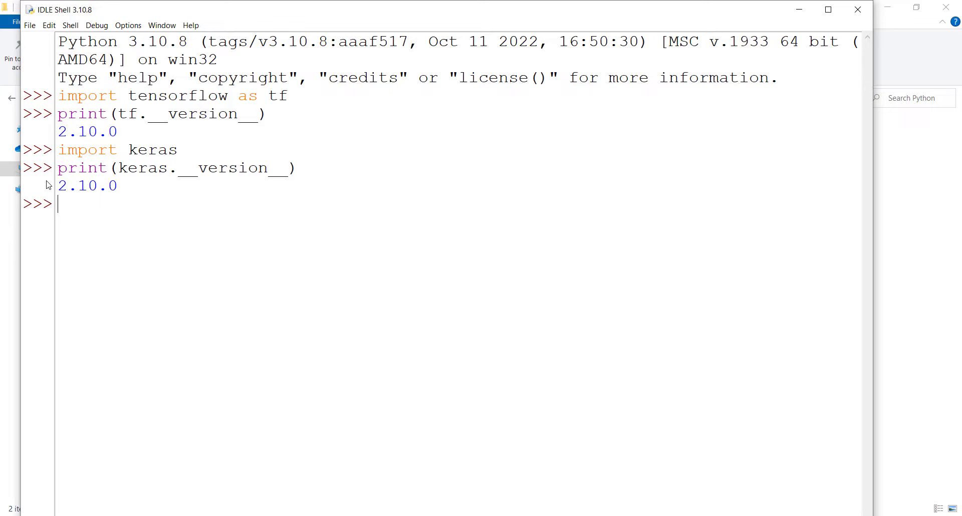